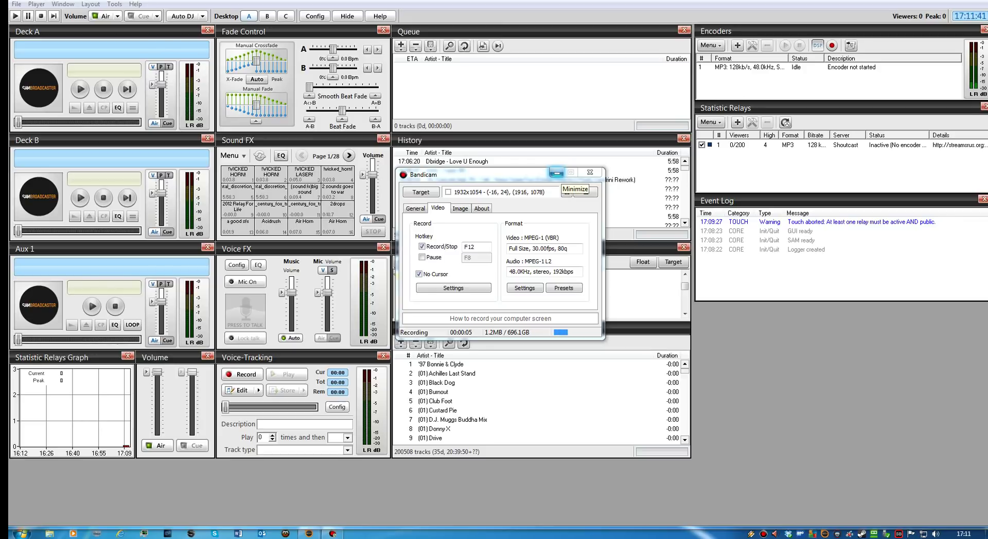
Minimize the Bandicam recorder window so SAM Broadcaster's History and Playlist panels show
click(557, 173)
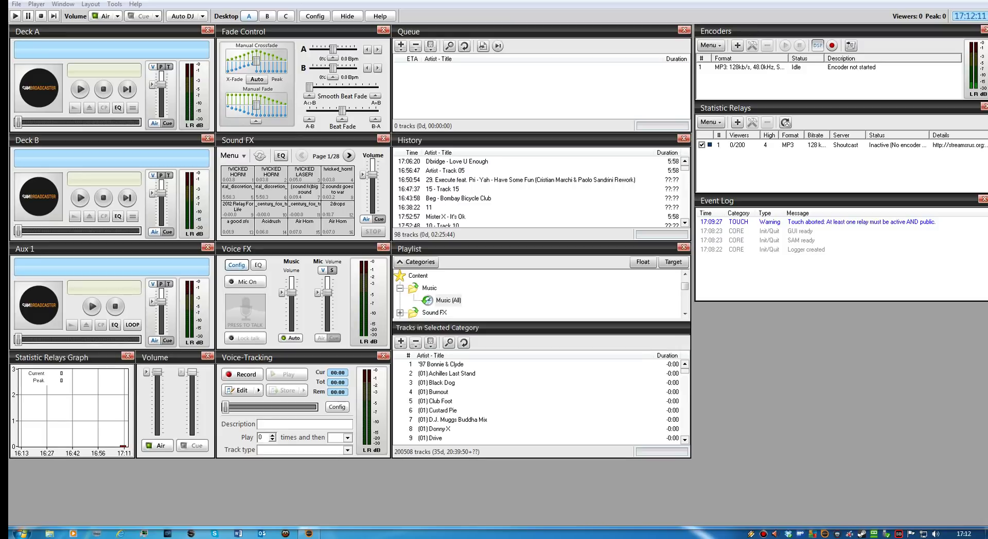
Open the Voice FX panel's Config dialog
click(236, 265)
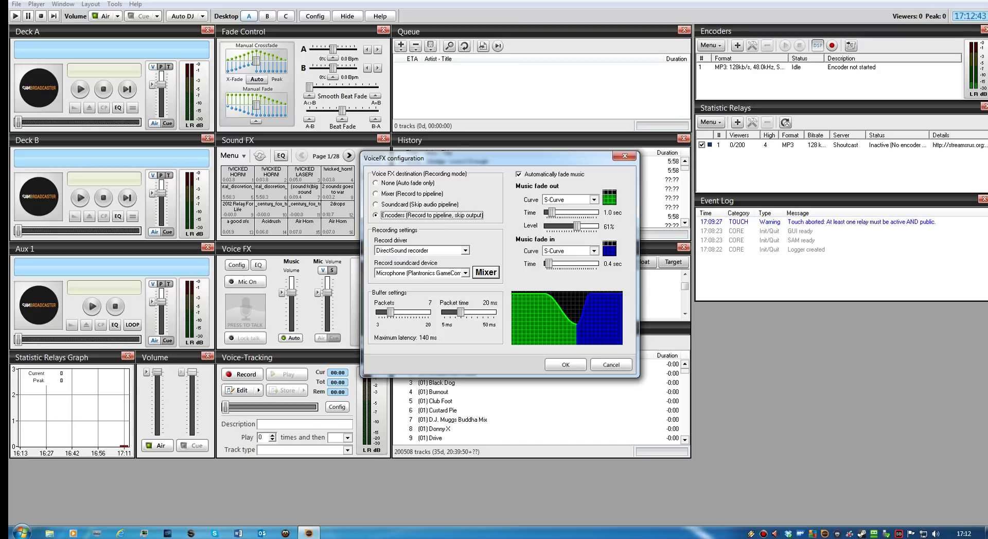
click(465, 273)
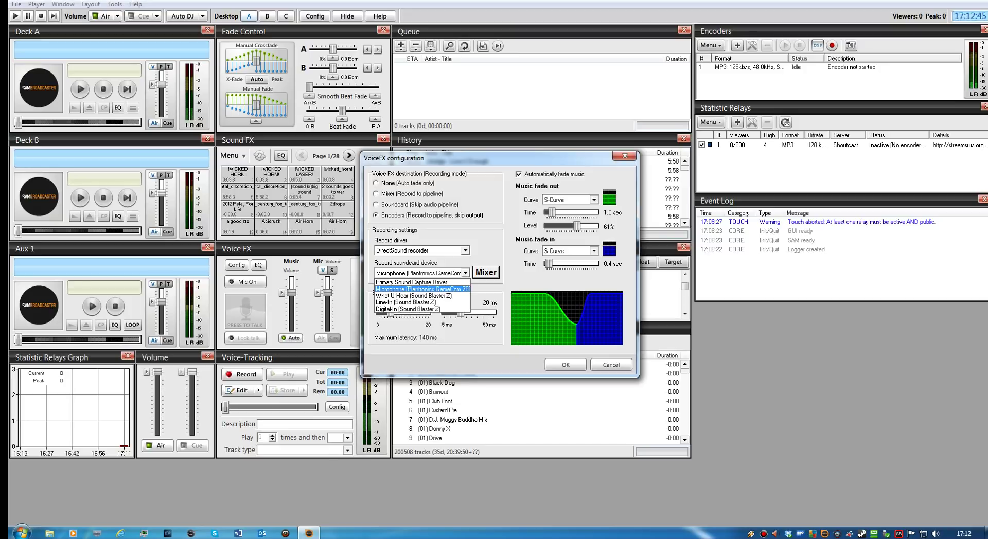
key(Return)
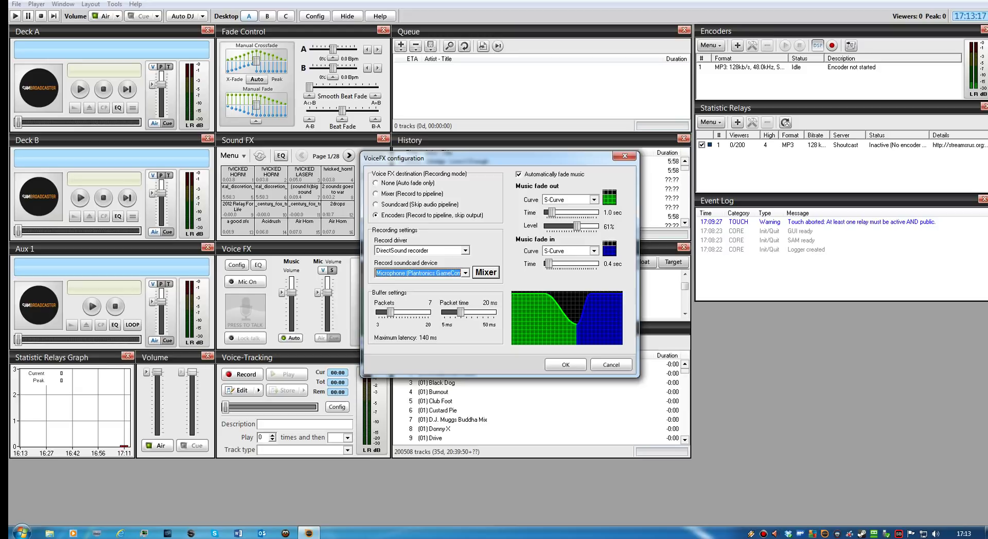
key(Left)
key(Left)
key(Left)
key(Left)
key(Right)
key(Right)
key(Right)
key(Right)
key(Left)
key(Left)
key(Left)
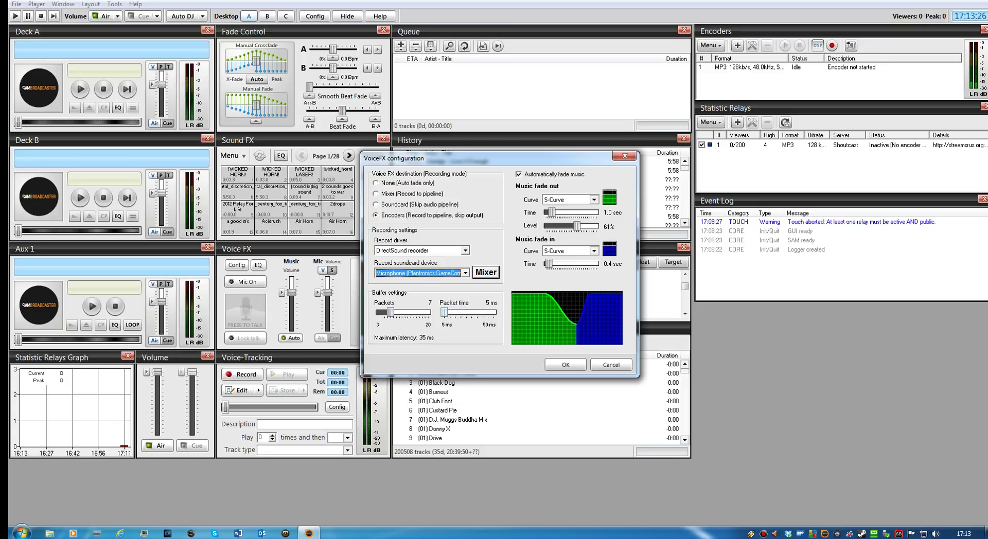
key(Right)
key(Right)
key(Right)
key(Right)
key(Right)
key(Right)
key(Right)
key(Right)
key(Right)
key(Right)
key(Right)
key(Right)
key(Right)
key(Left)
key(Left)
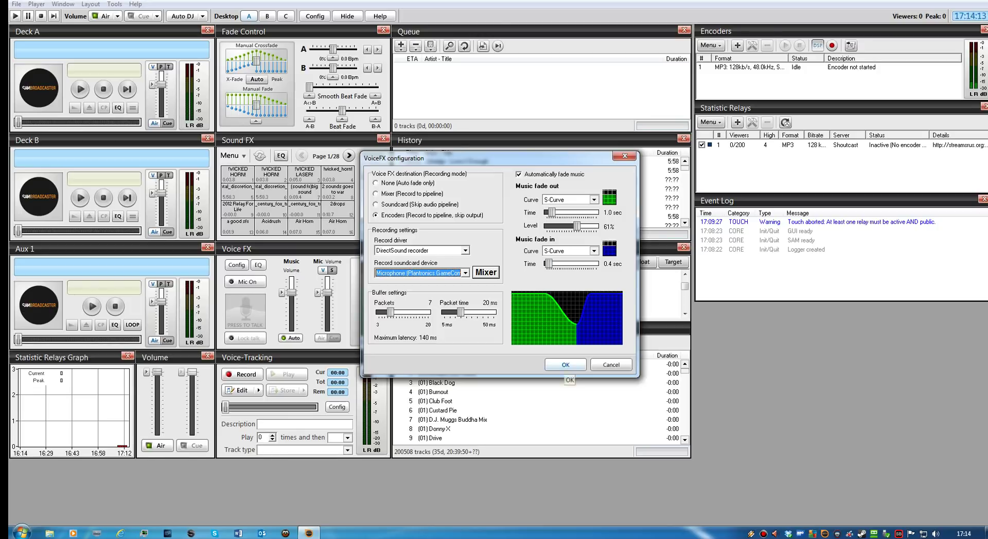
Accept the VoiceFX settings and open the MP3 128kb/s encoder's configuration dialog
click(566, 365)
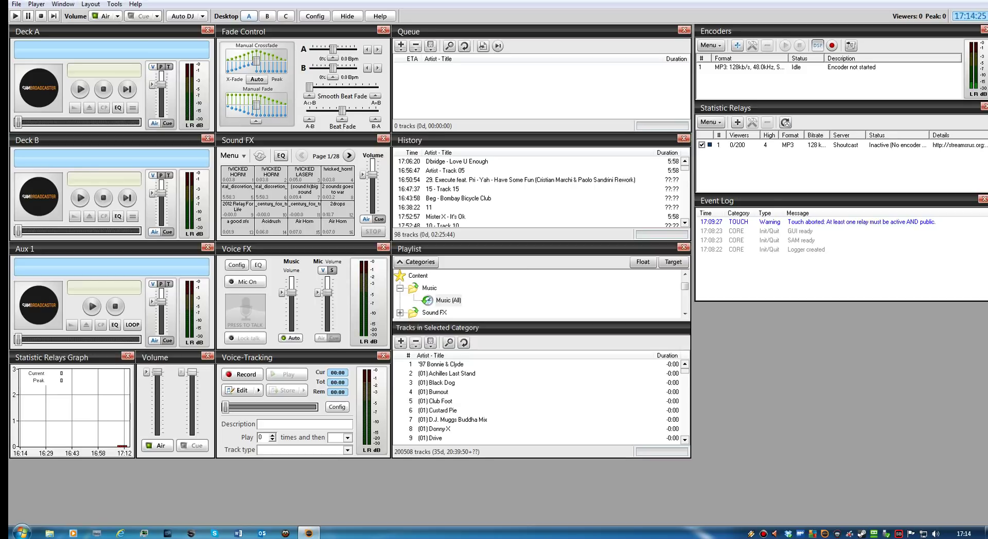
double_click(746, 67)
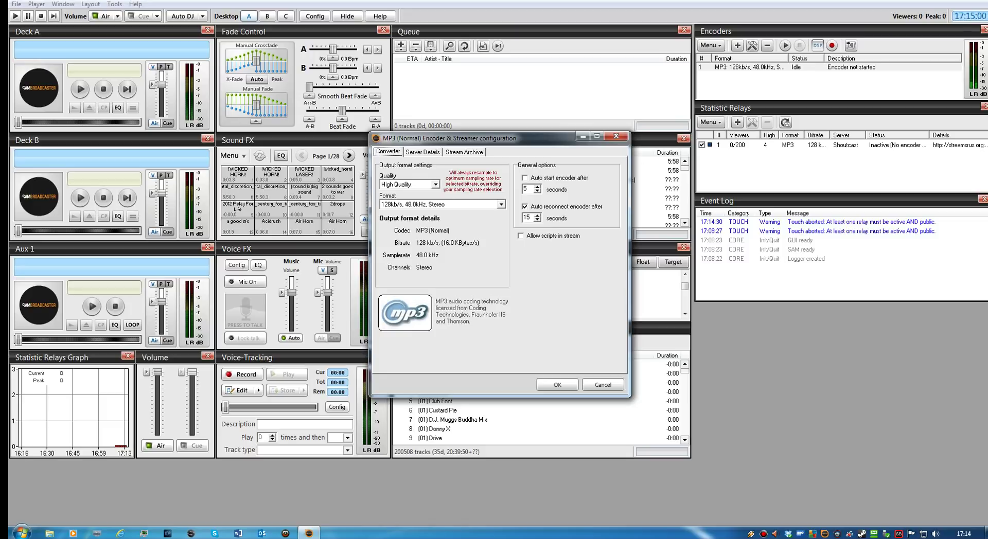
click(501, 205)
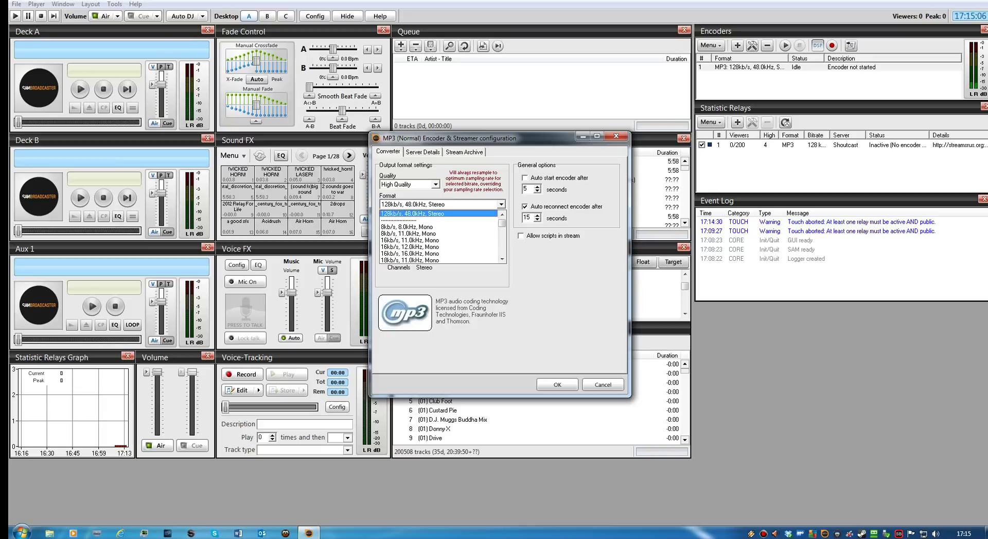
key(Return)
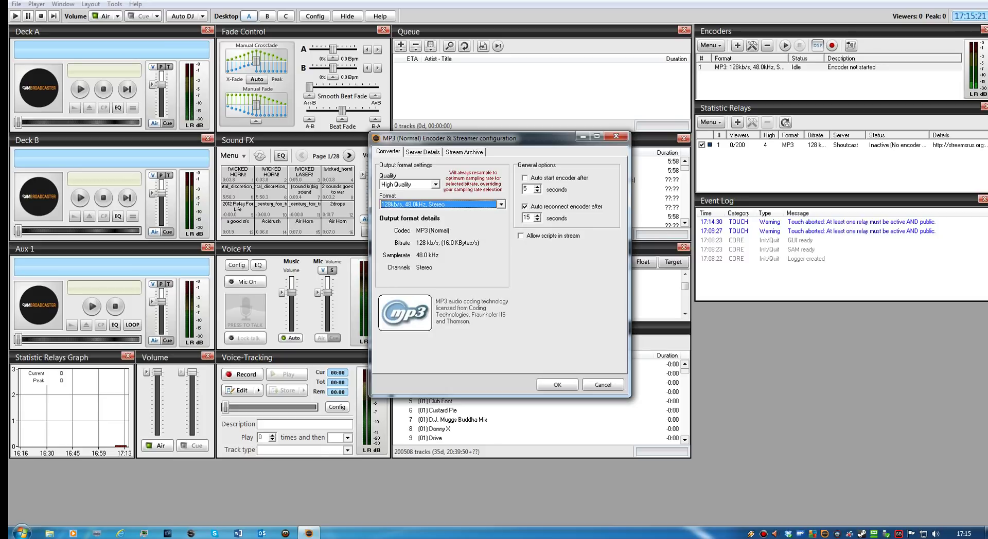
Review the MP3 encoder's Server Details tab, then move on to its Stream Archive tab
key(ctrl+Tab)
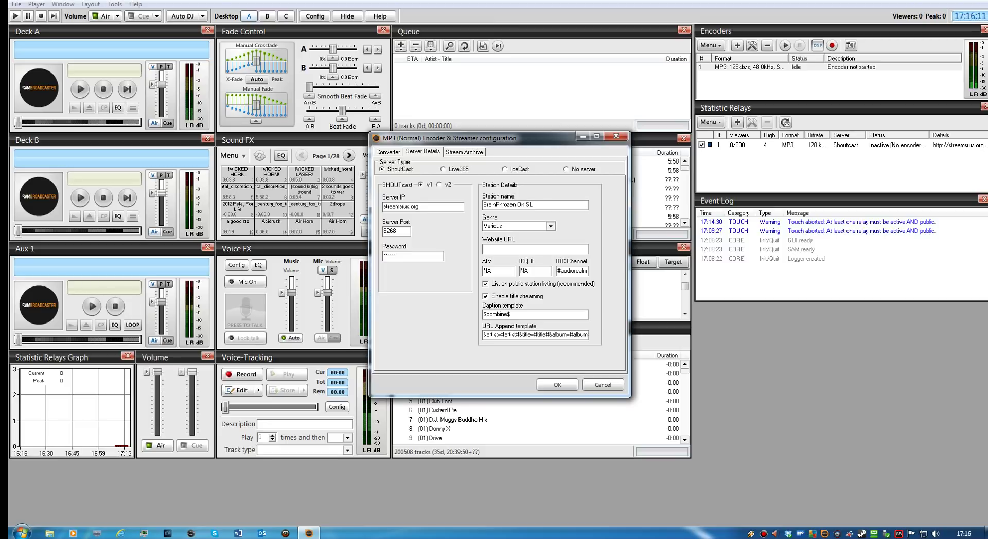
key(ctrl+Tab)
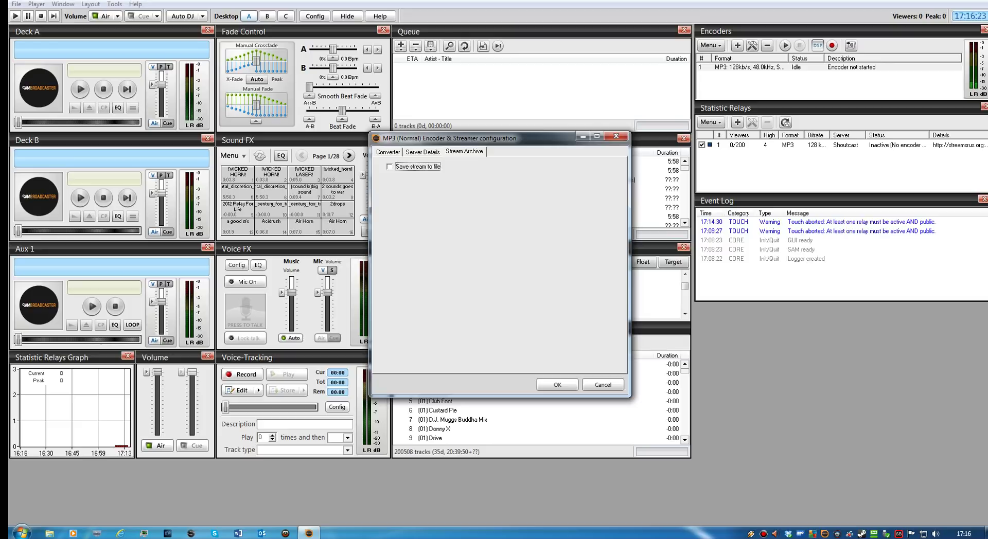
Enable 'Save stream to file' with the default stream.%yyyy-mm-dd hhnnss%.mp3 filename
key(space)
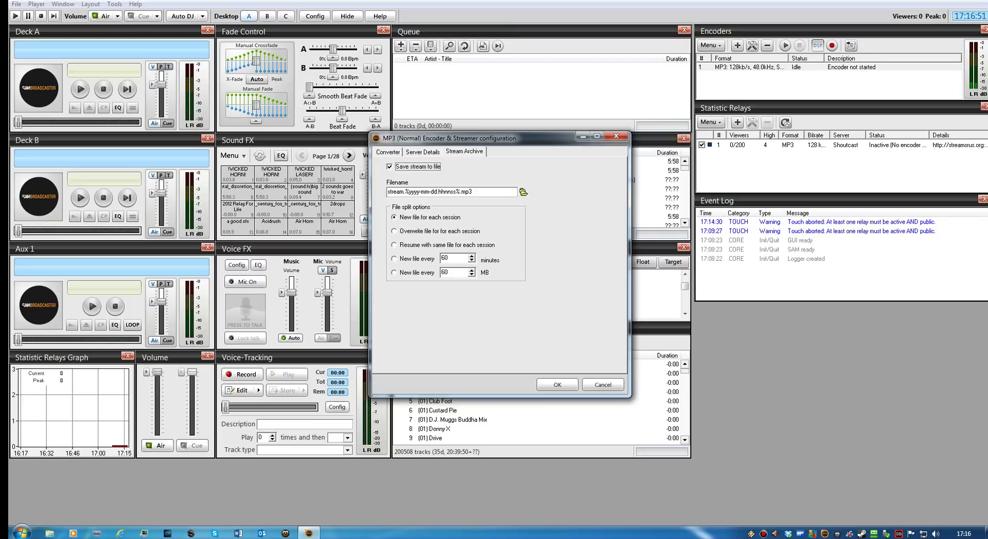
Check the archive file's save location, keep the default filename, then disable 'Save stream to file'
click(523, 192)
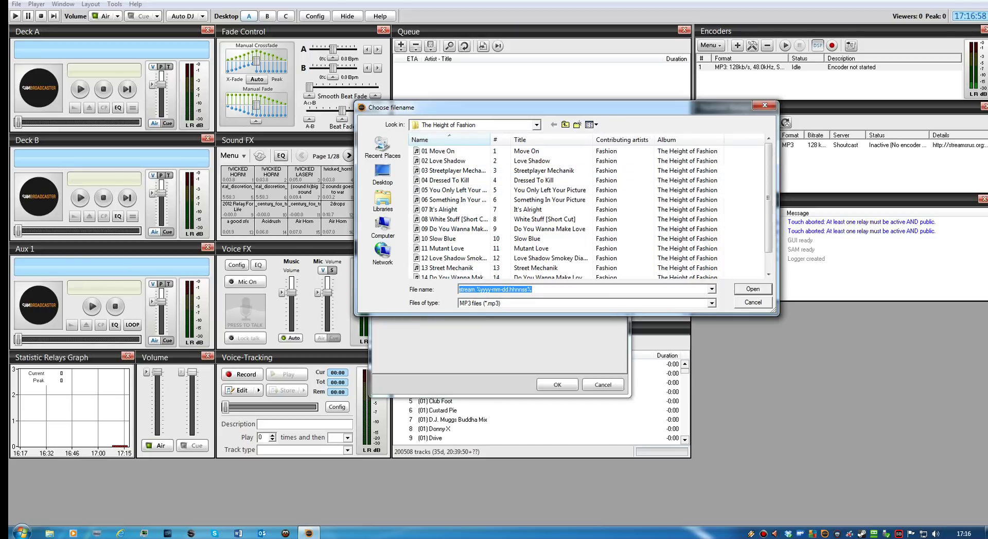
key(Return)
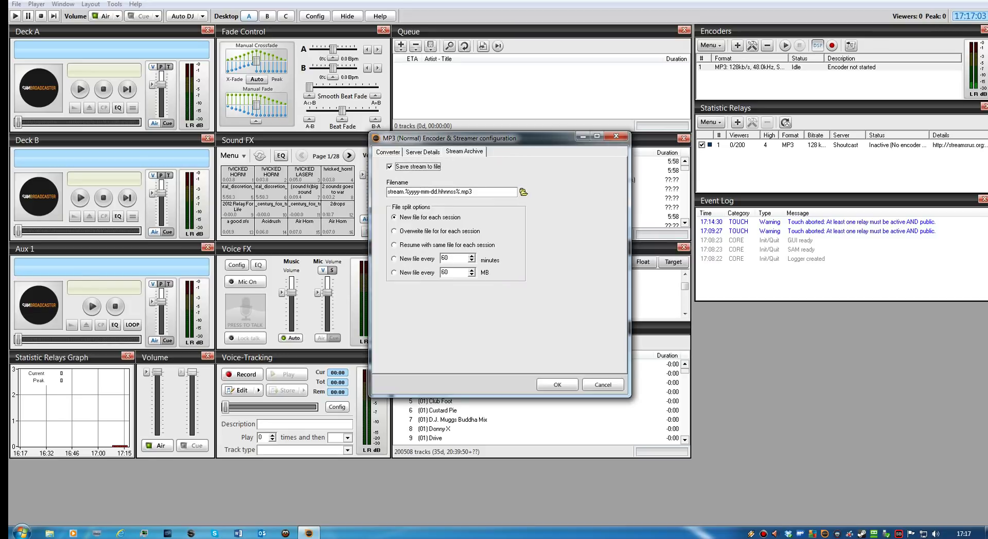
key(space)
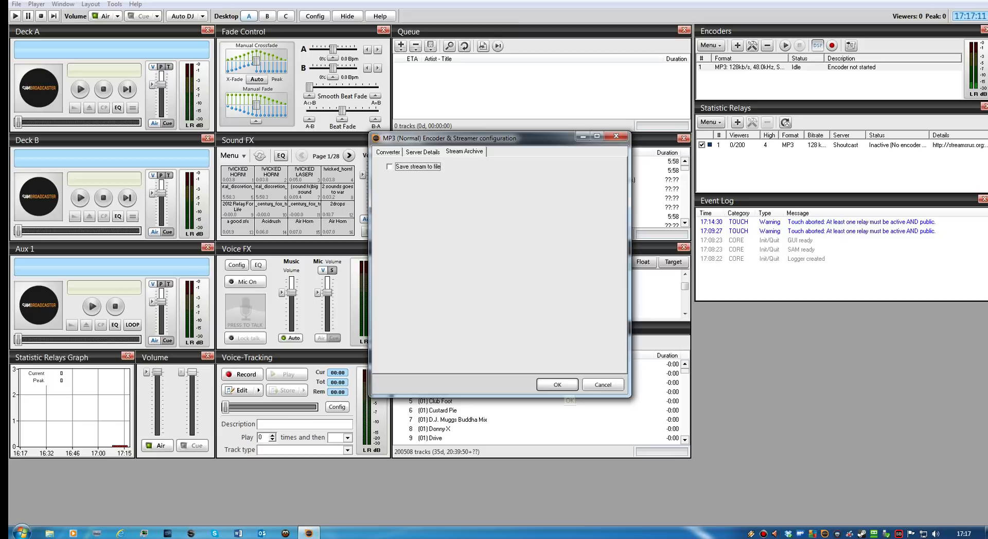
Confirm the MP3 Encoder & Streamer configuration, leaving the encoder idle on the main console
click(564, 387)
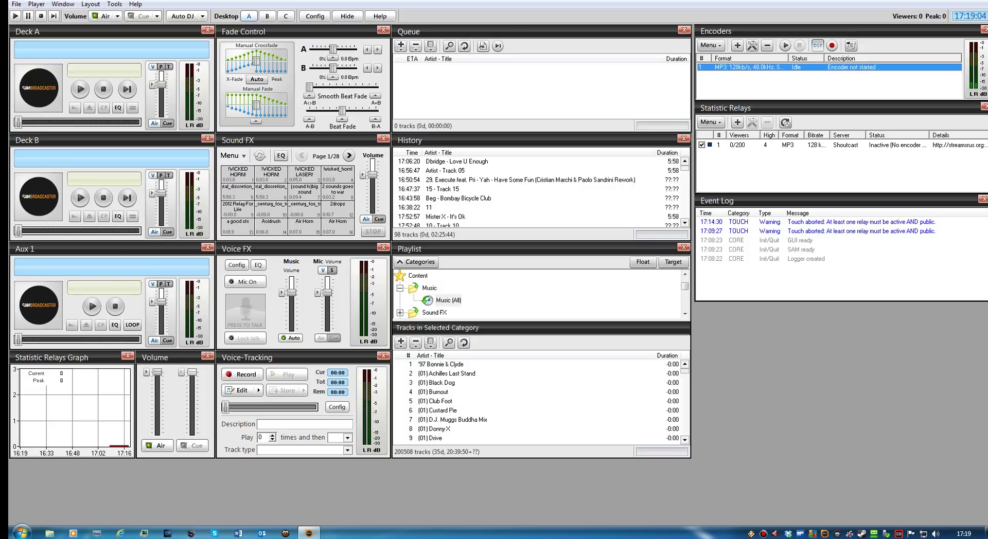
click(183, 16)
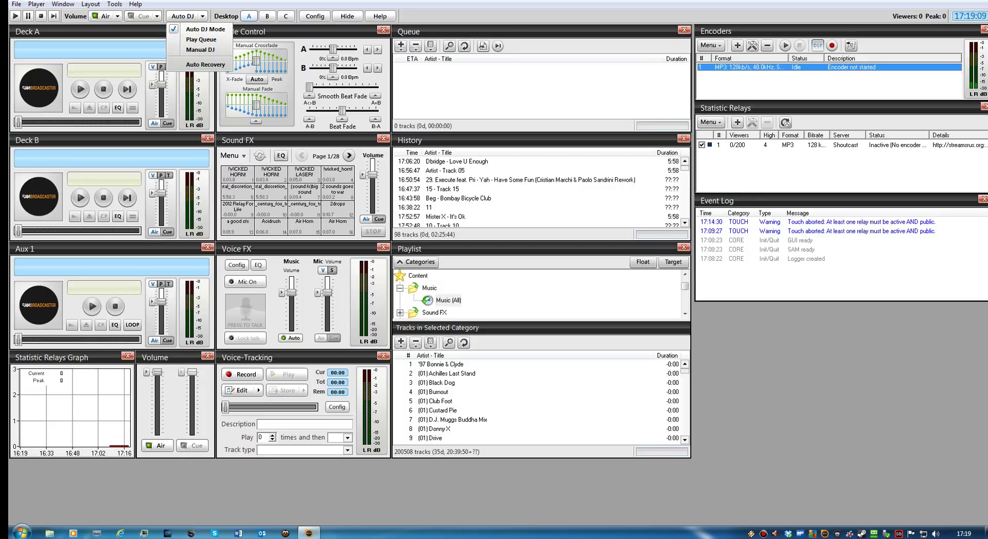
click(205, 29)
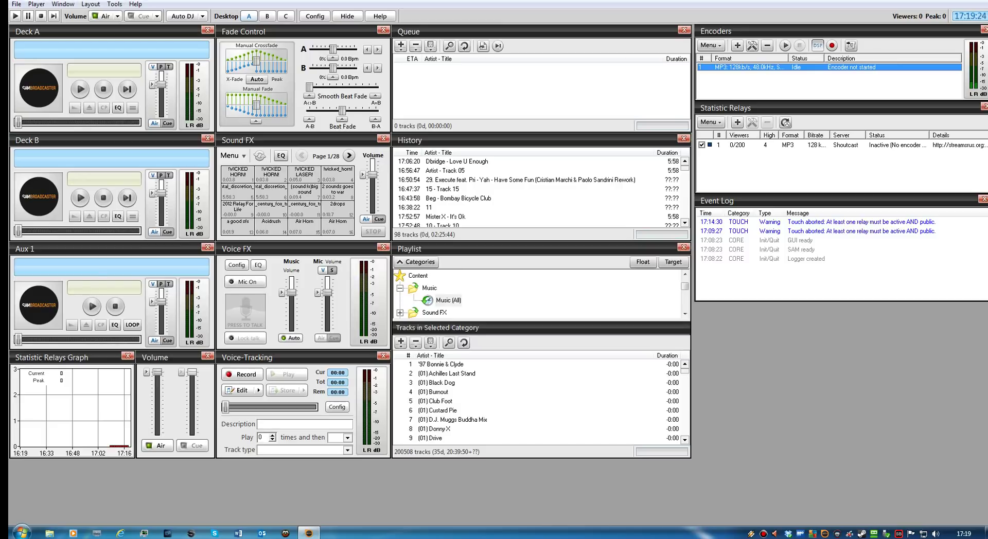
click(187, 16)
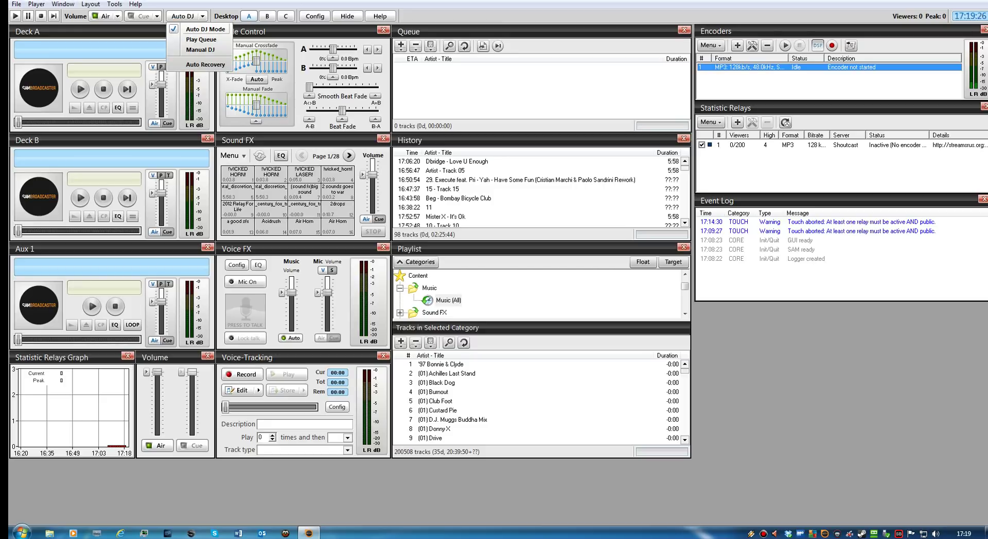
key(Escape)
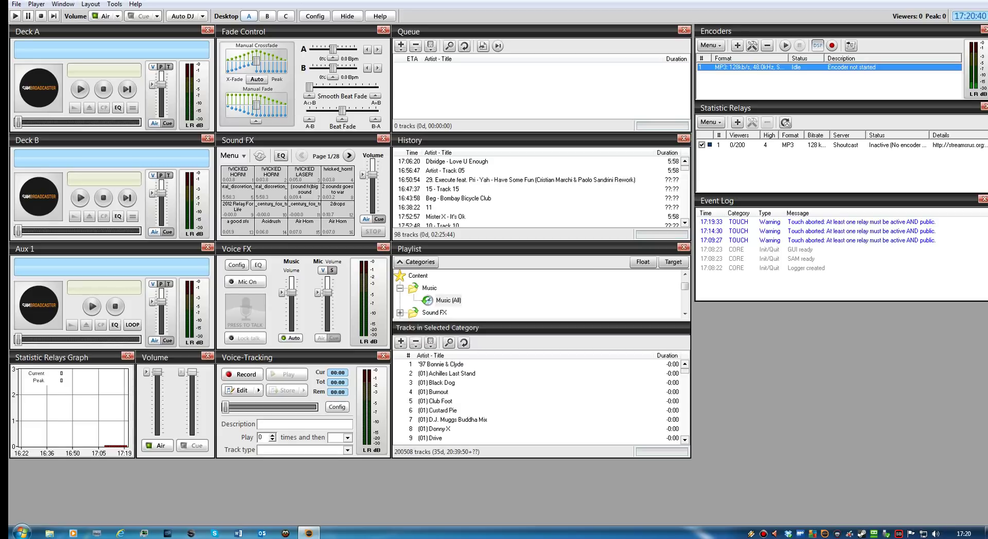
Move the Statistic Relays Graph below the Event Log and stretch it to the right screen edge
drag(52, 357, 735, 309)
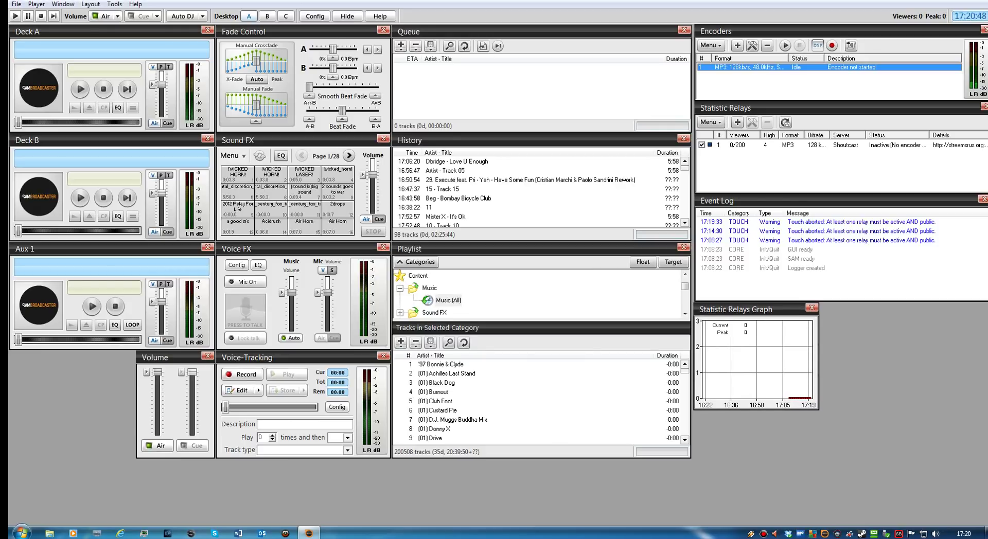
drag(819, 355, 985, 355)
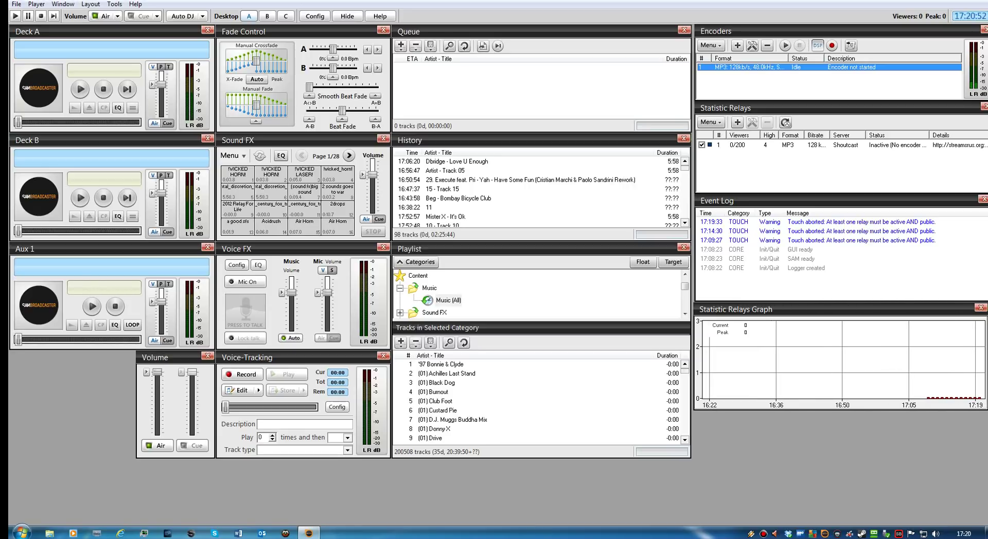